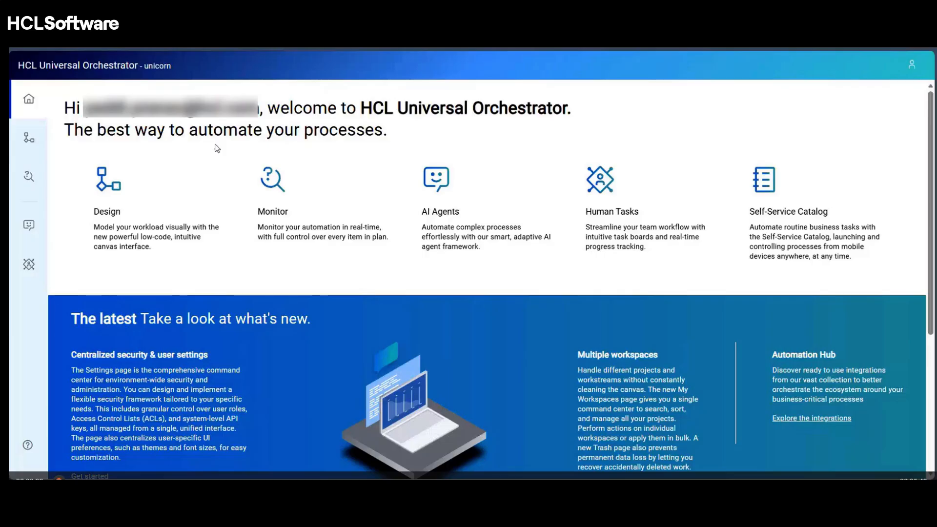
Create a new workspace in the design area and add a workflow block to its canvas
click(109, 196)
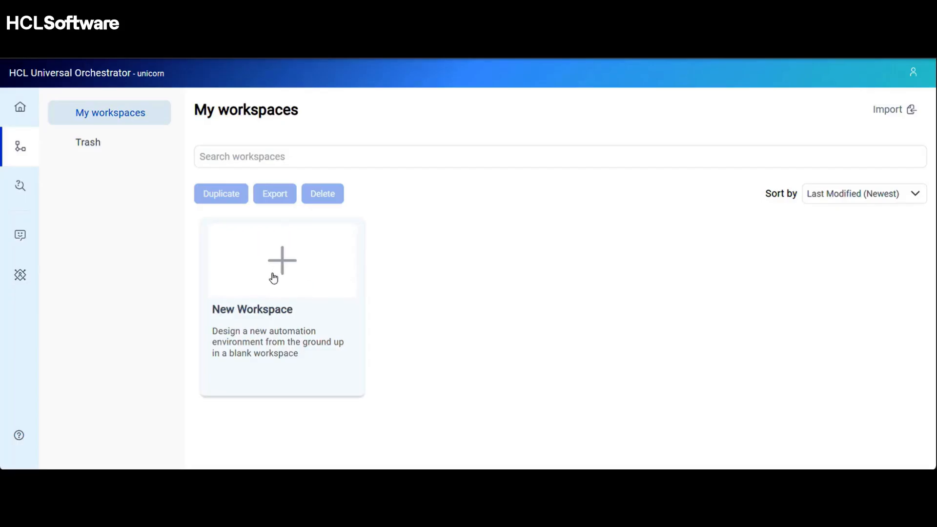
click(277, 275)
drag(91, 216, 423, 198)
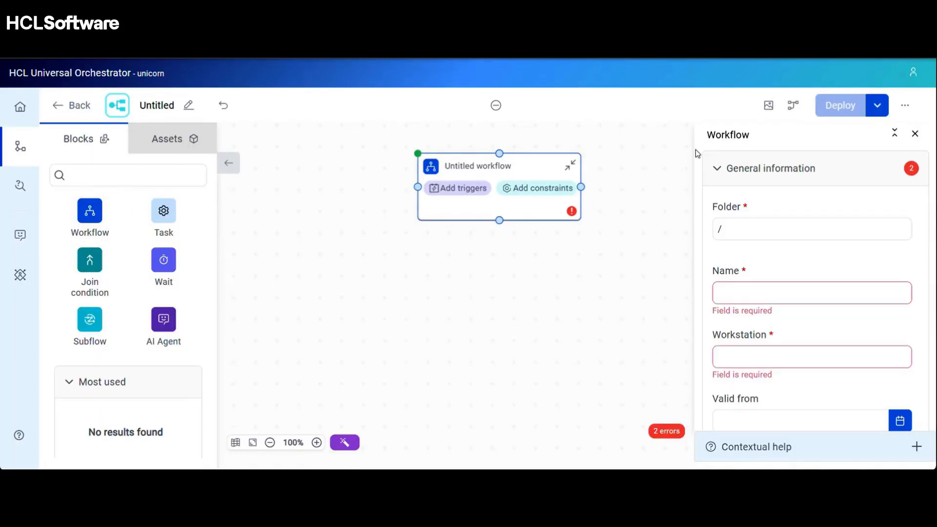
Name the workflow JS_OUTPUT_COND and assign it to the /CLOUD workstation
click(740, 293)
text(J)
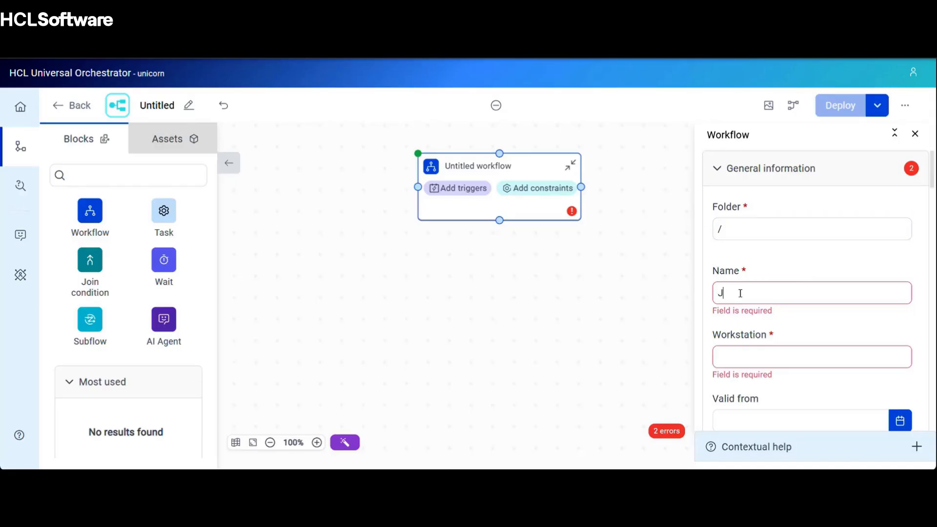
text(S_OUTPUT_COND)
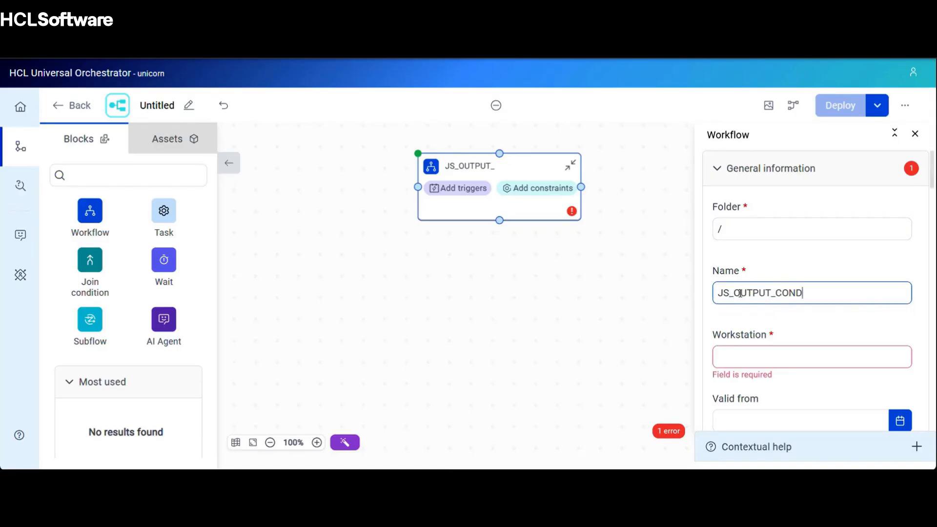
click(754, 354)
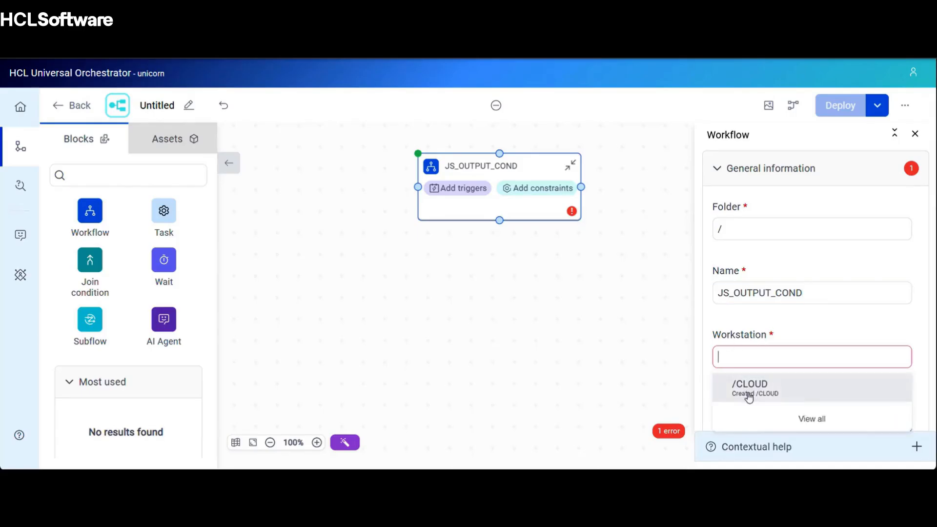
click(754, 385)
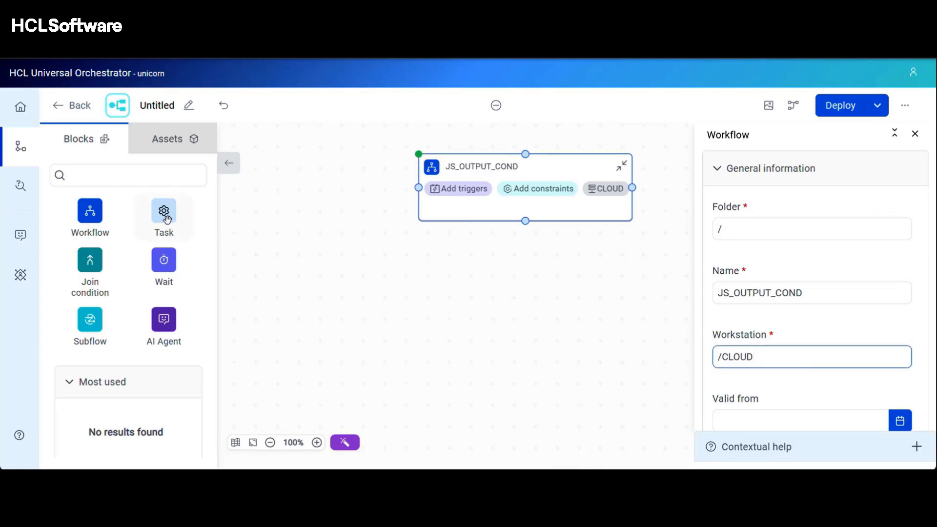
Add a task named JD1 inside the workflow, without a task template, on the /CLOUD workstation
drag(166, 219, 447, 212)
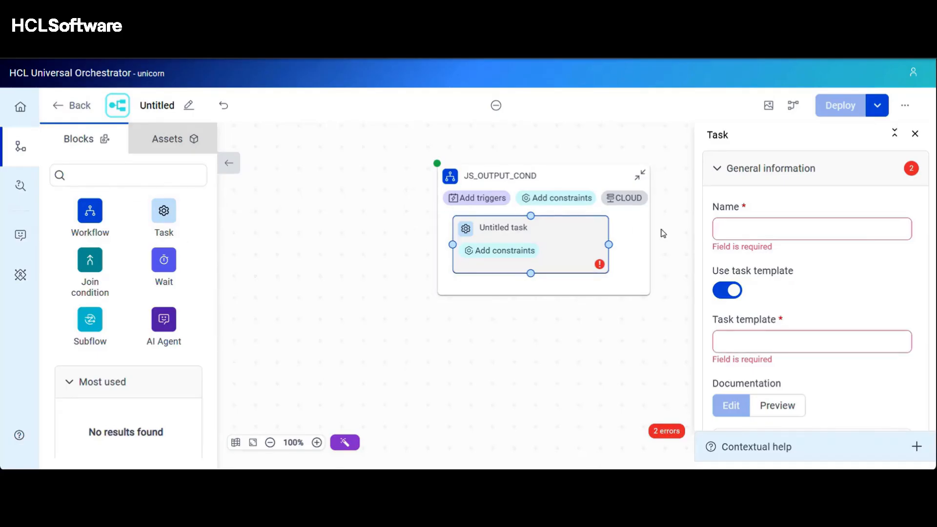
click(734, 228)
text(JD1)
click(727, 290)
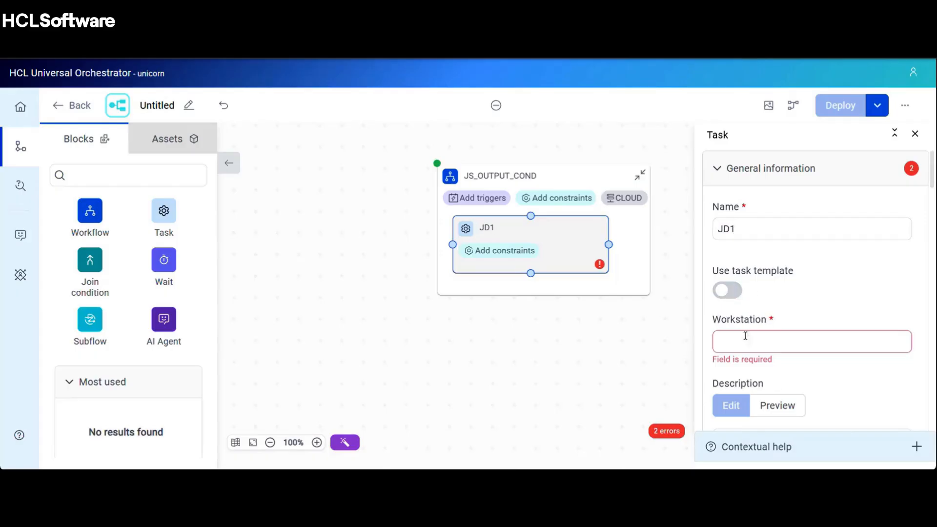
click(751, 341)
click(746, 371)
Set JD1's task type to the native Wait type with a duration of PT1M
scroll(799, 298, down, 4)
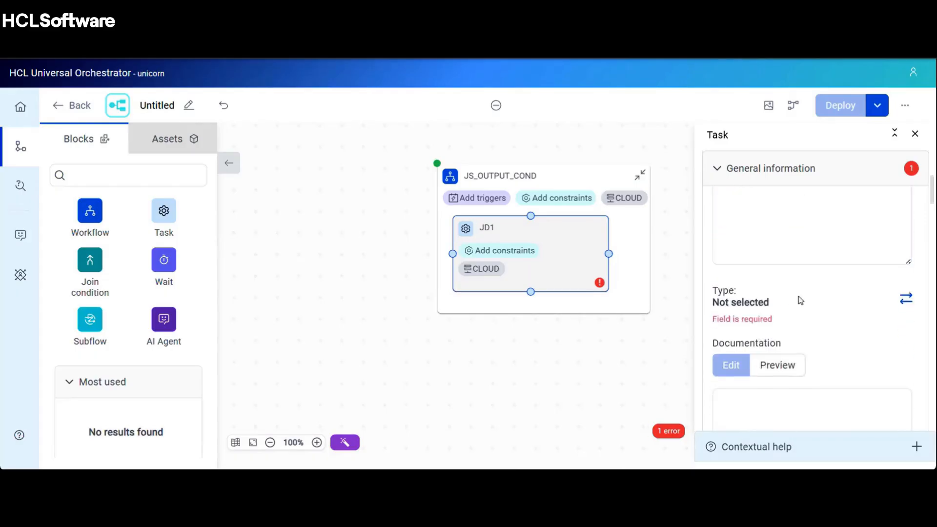
click(906, 299)
scroll(805, 322, down, 9)
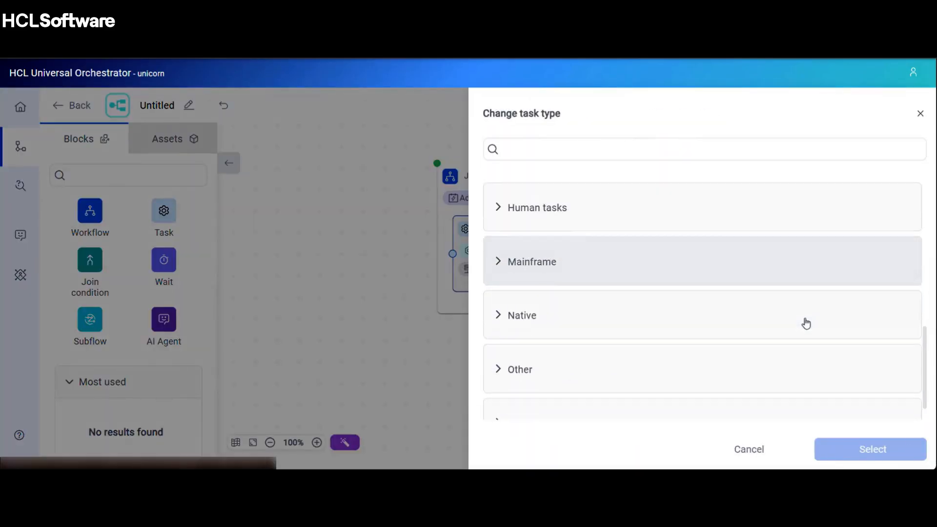
click(761, 324)
click(565, 380)
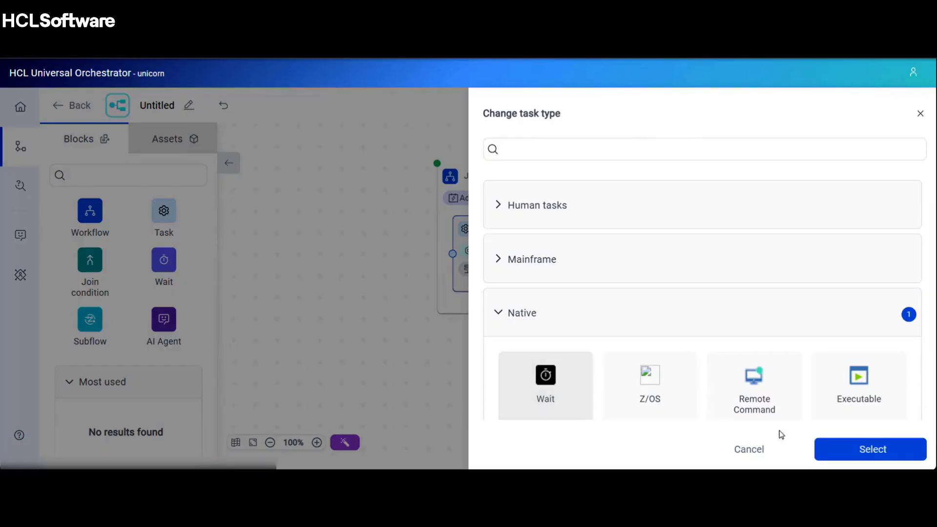
click(833, 450)
scroll(824, 308, down, 3)
click(756, 326)
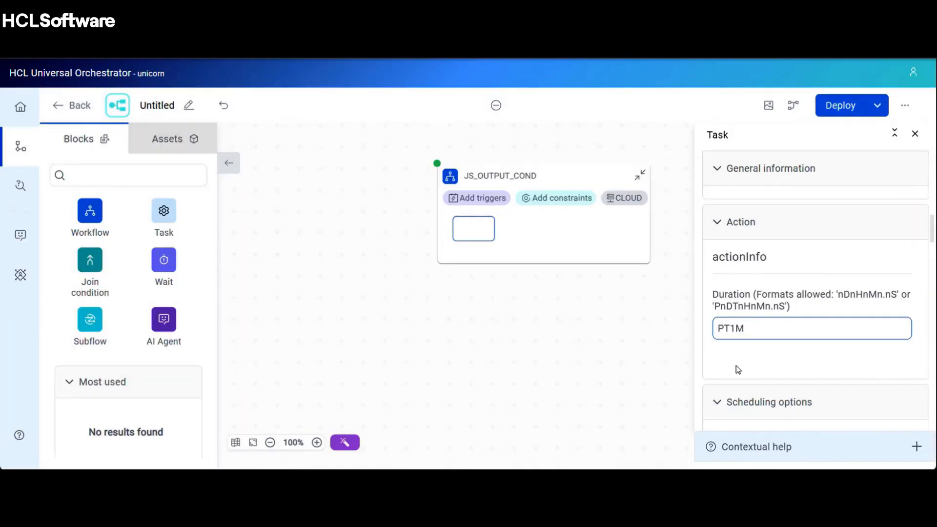
Add a successful output condition to JD1 named COND1 with the value RC=0
scroll(737, 369, down, 5)
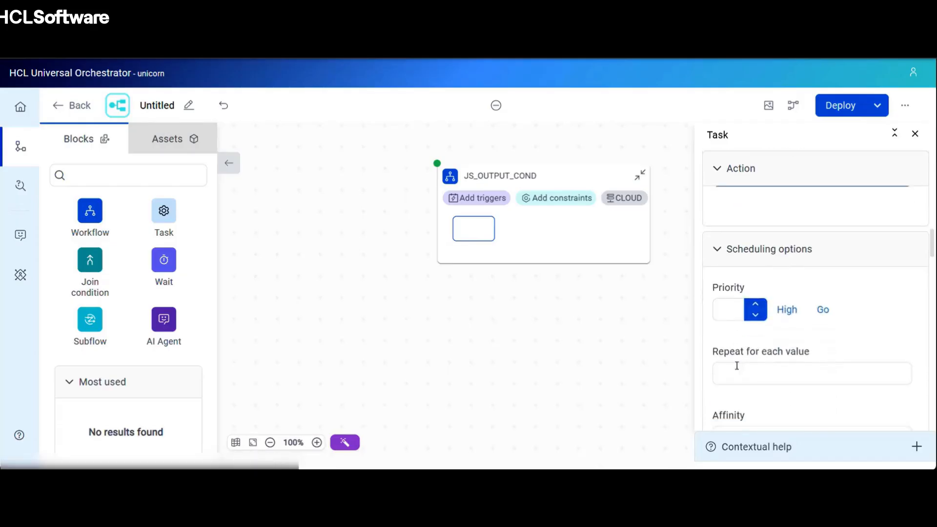
scroll(738, 369, down, 5)
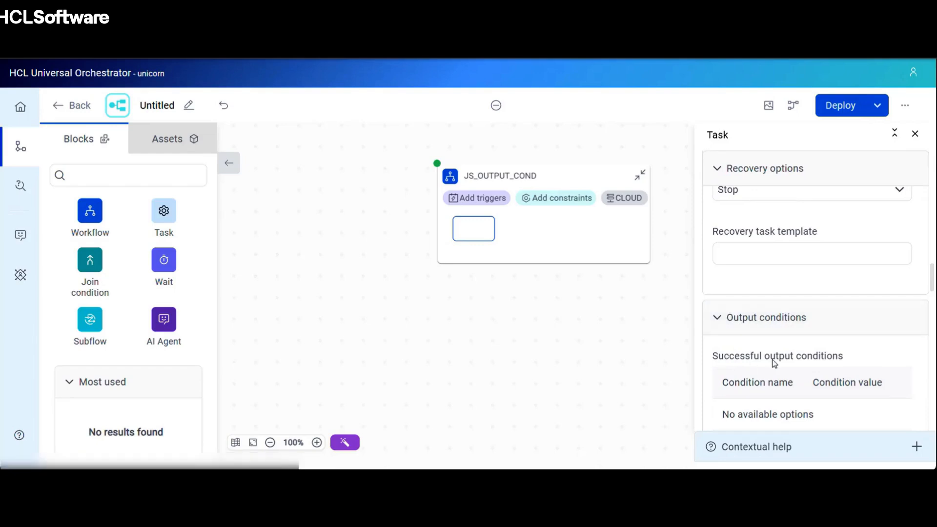
scroll(803, 363, down, 1)
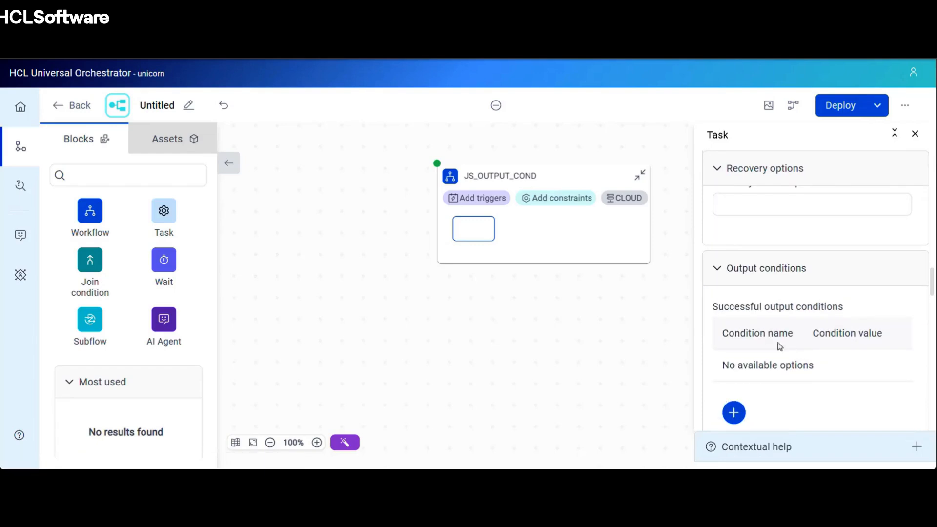
click(736, 416)
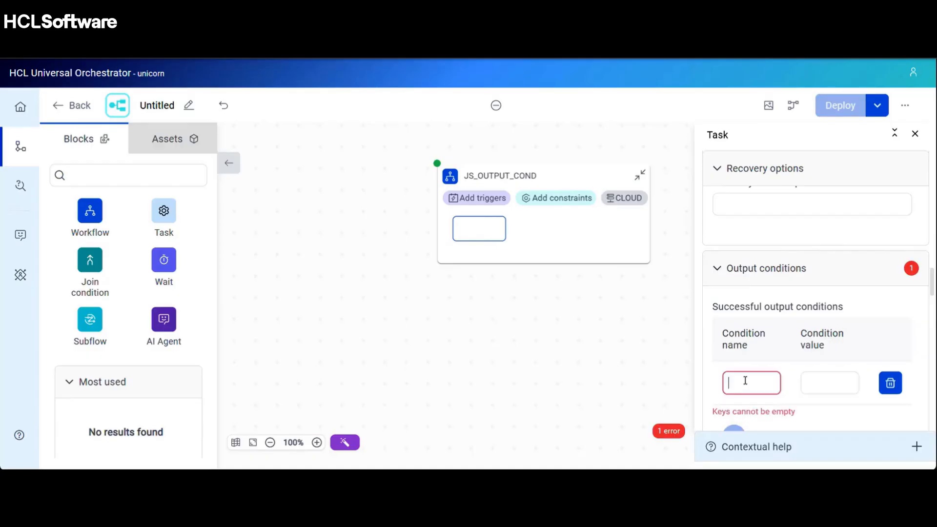
text(COND1)
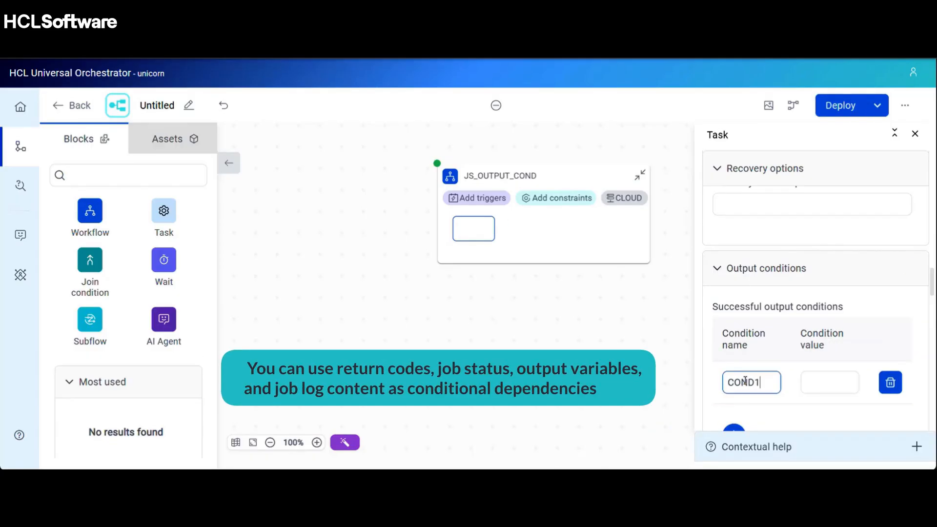
click(828, 378)
text(RC=0)
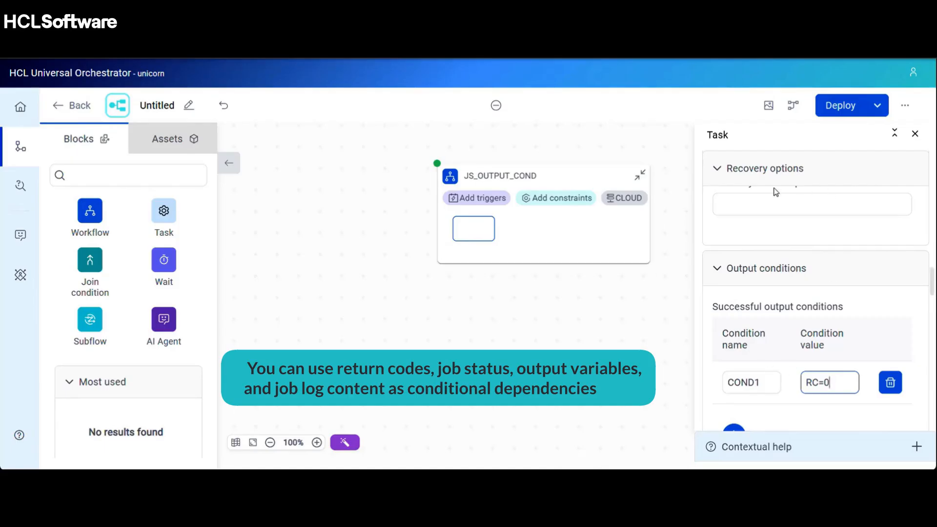
Deploy the new JS_OUTPUT_COND workflow and close the deployment dialog
click(830, 108)
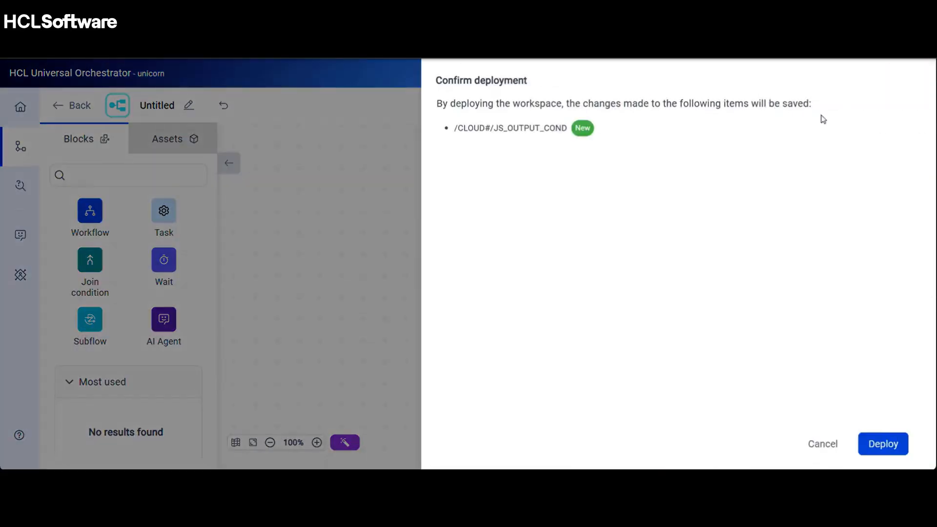
click(883, 452)
click(787, 445)
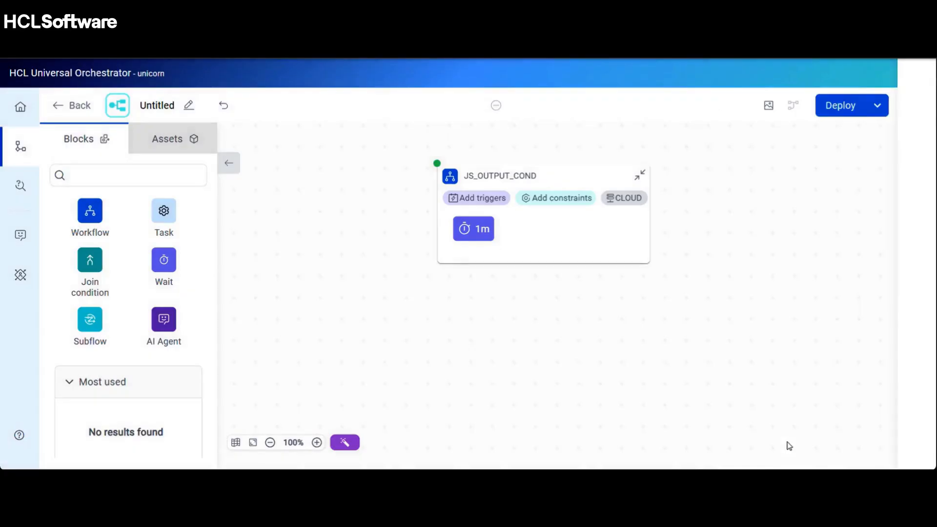
Add a second task named JD2 to the workflow, without a task template, on the /CLOUD workstation
drag(164, 216, 540, 235)
drag(609, 178, 458, 164)
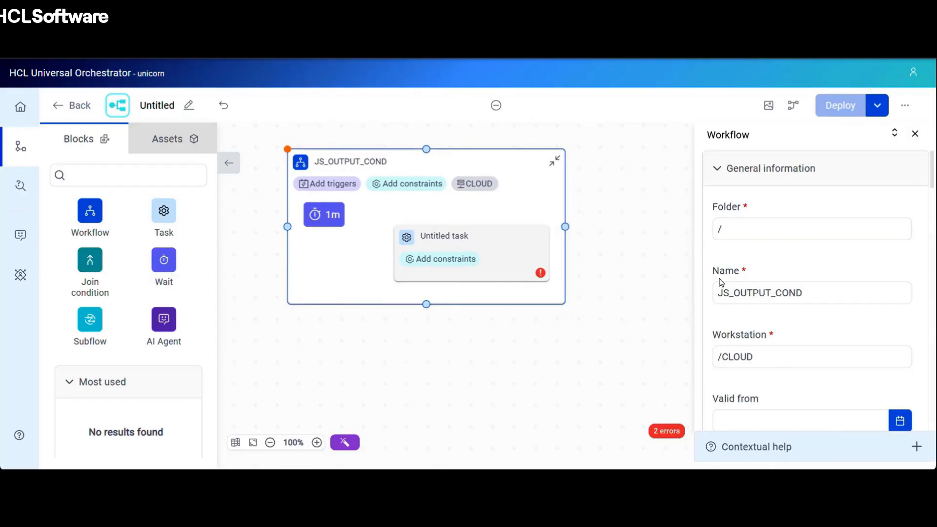
click(511, 241)
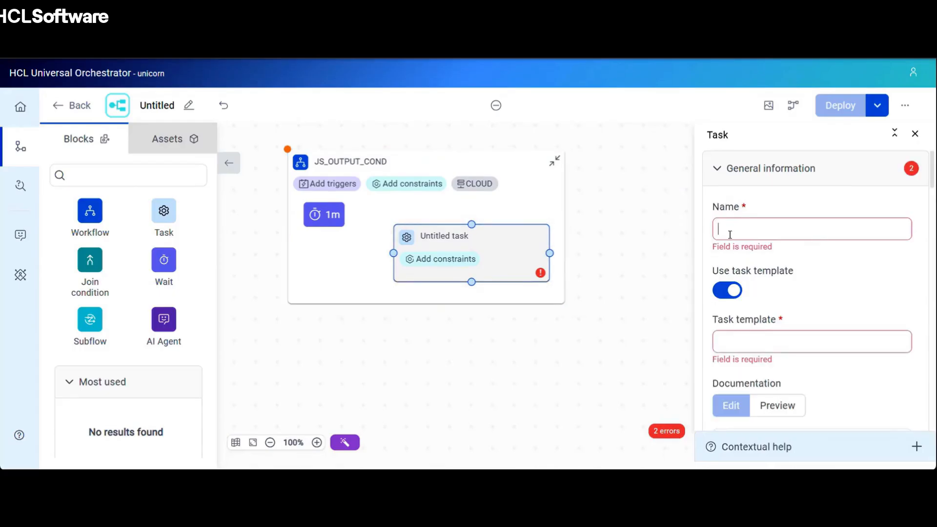
text(JD2)
click(727, 290)
click(744, 342)
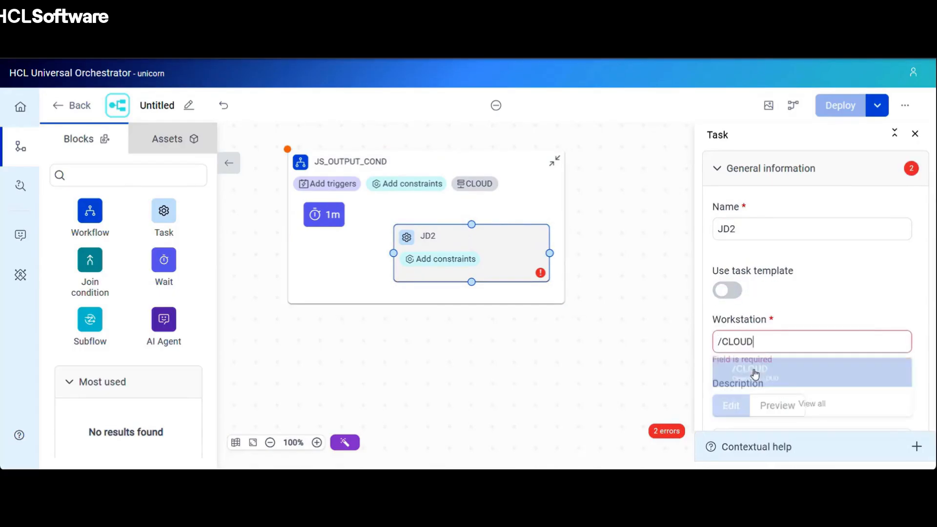
click(755, 374)
Set JD2's task type to the native Wait type
scroll(810, 292, down, 5)
click(905, 278)
scroll(744, 312, down, 2)
scroll(744, 318, down, 7)
click(600, 290)
click(552, 359)
click(869, 449)
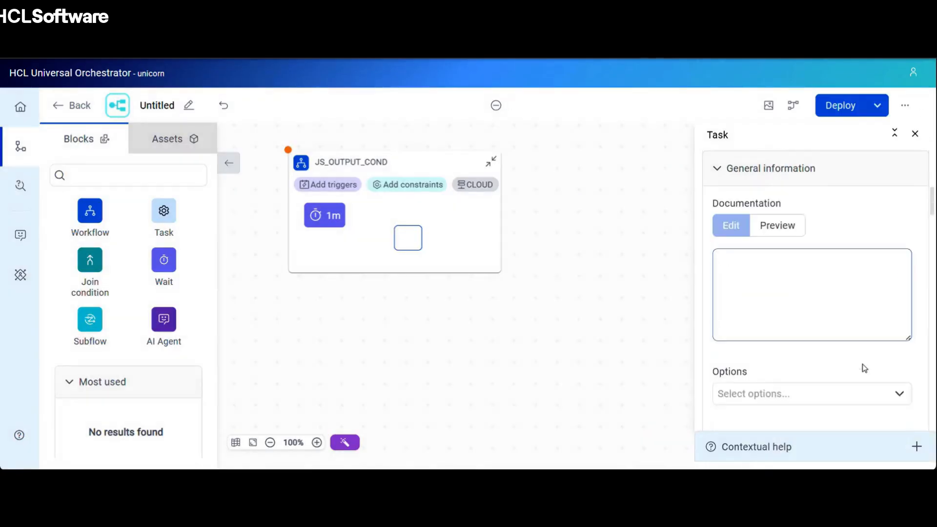
scroll(862, 369, down, 3)
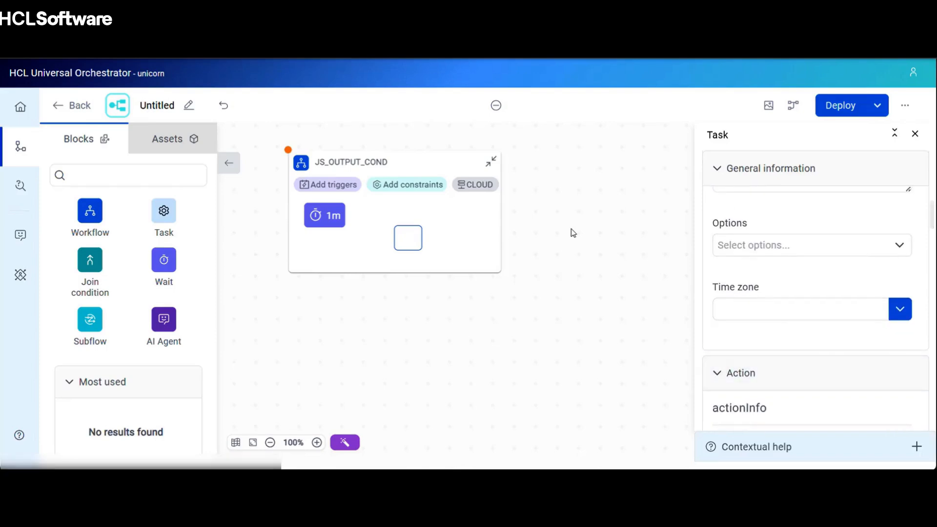
Connect JD1 to JD2 as its internal predecessor and select COND1 as the dependency's output condition
click(464, 212)
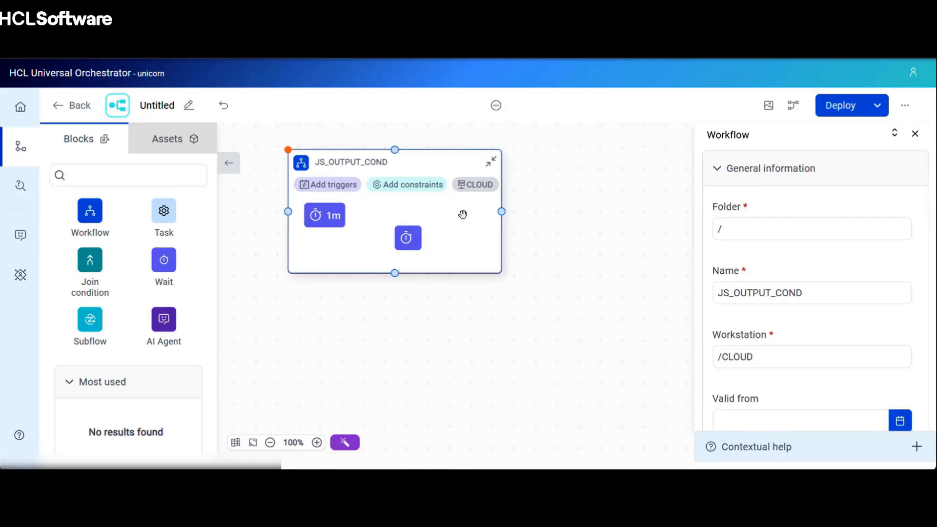
click(328, 213)
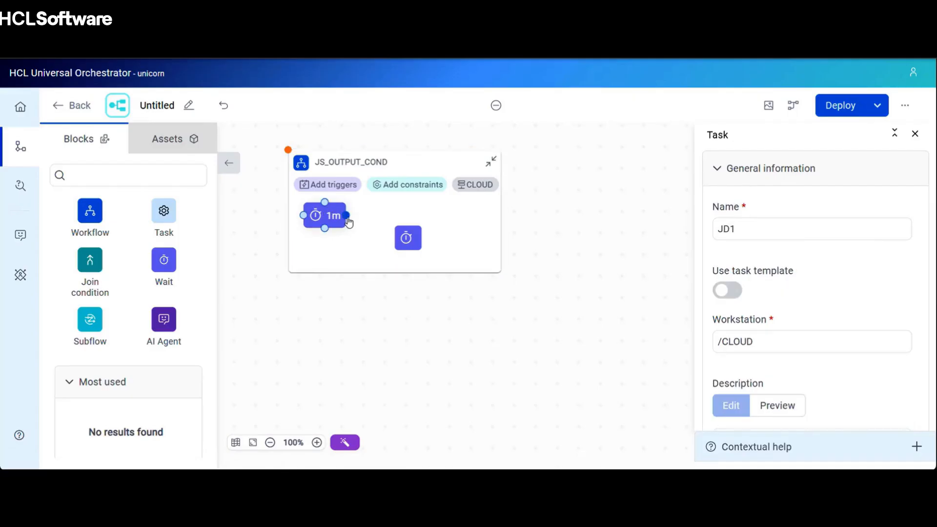
drag(346, 217, 408, 222)
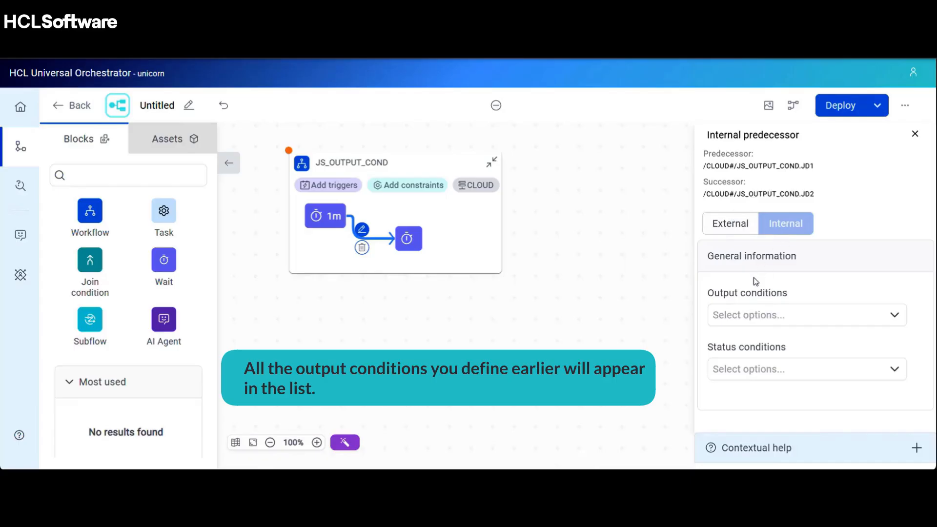
click(861, 321)
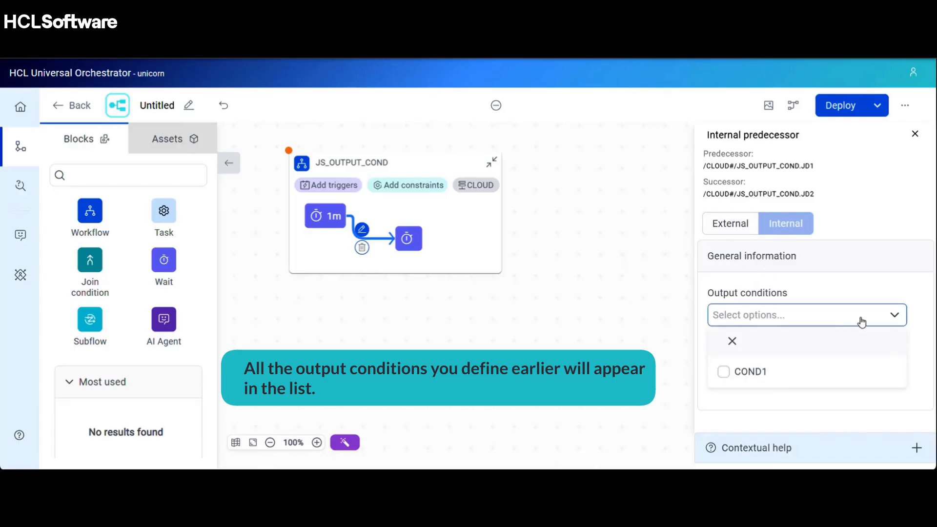
click(745, 376)
click(849, 214)
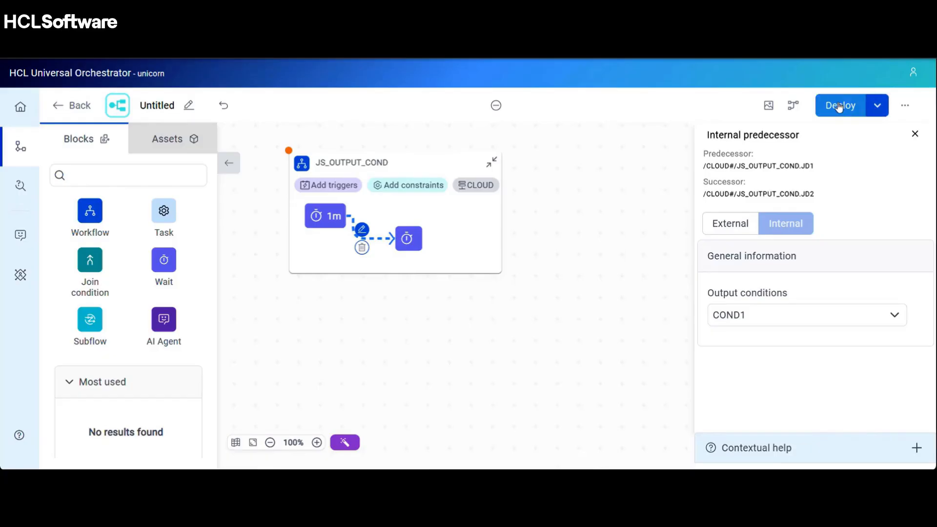
Deploy the JS_OUTPUT_COND workflow with its second task and conditional dependency
click(838, 108)
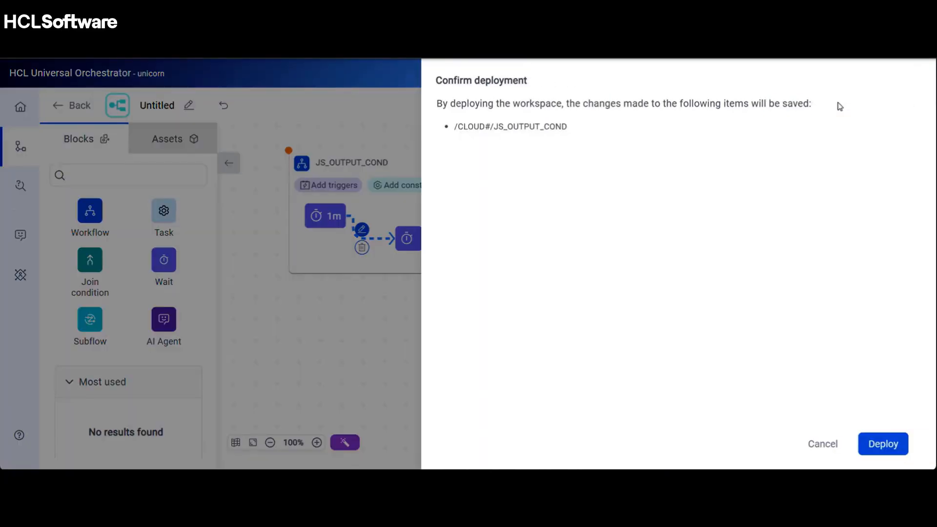
click(877, 447)
click(799, 444)
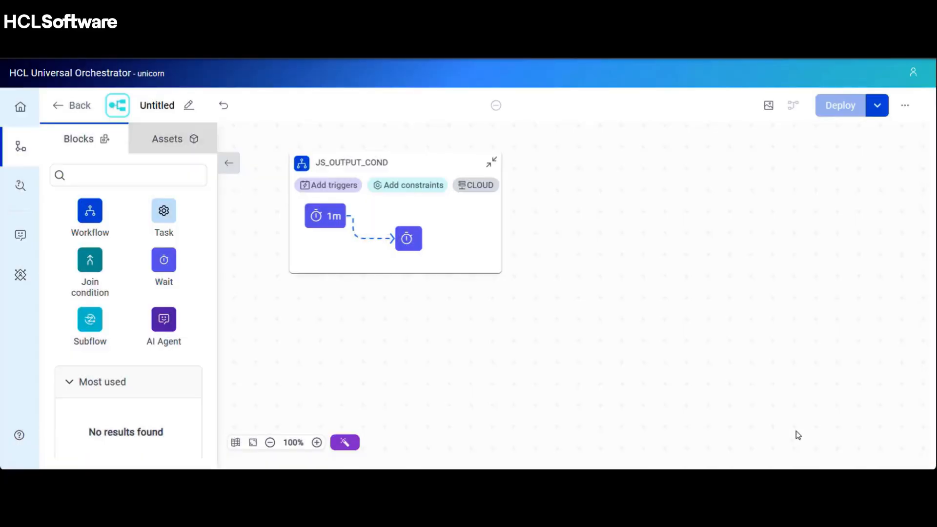
Run the deployed JS_OUTPUT_COND workflow and close the run dialog
click(876, 105)
click(813, 139)
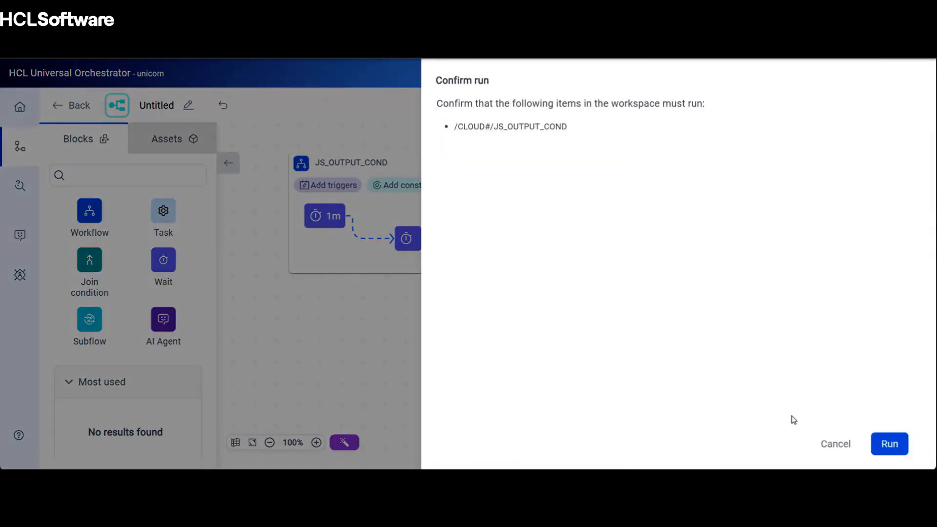
click(889, 445)
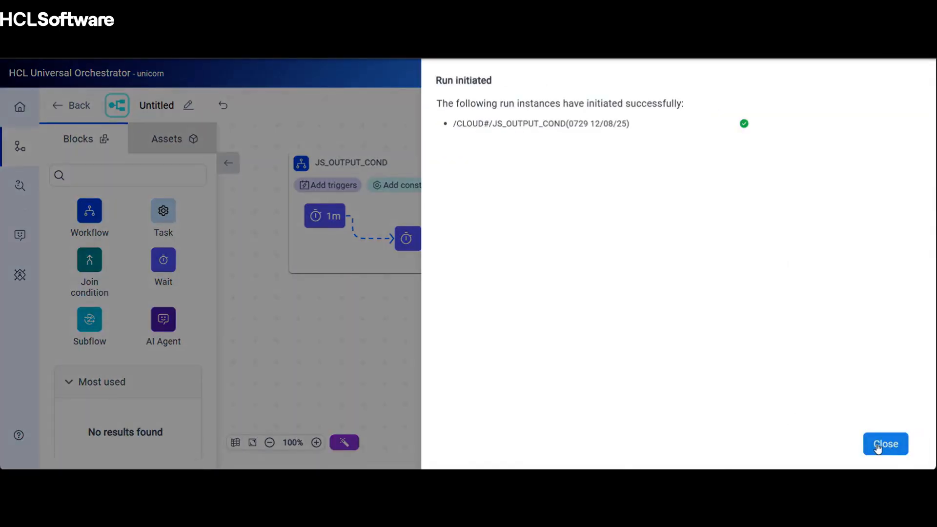
click(885, 445)
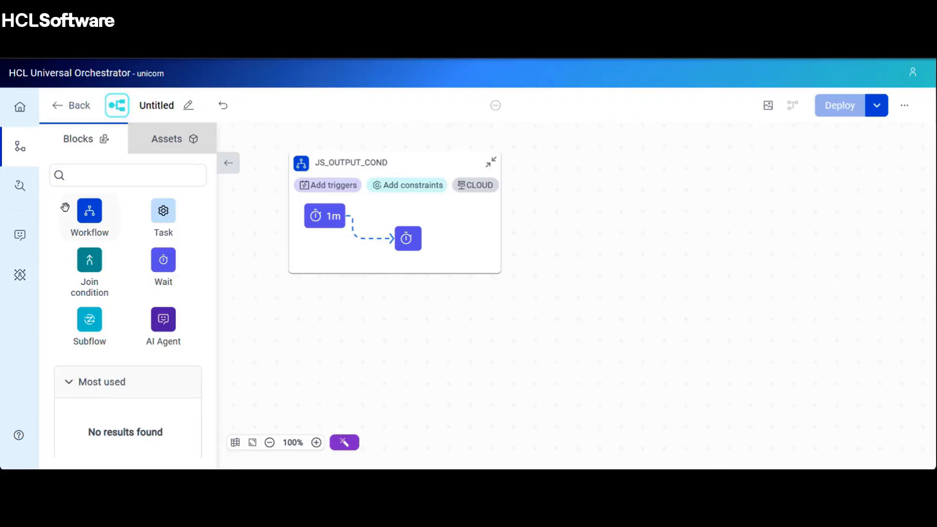
Open the task list of the running JS_OUTPUT_COND workflow in the orchestration monitor
click(20, 187)
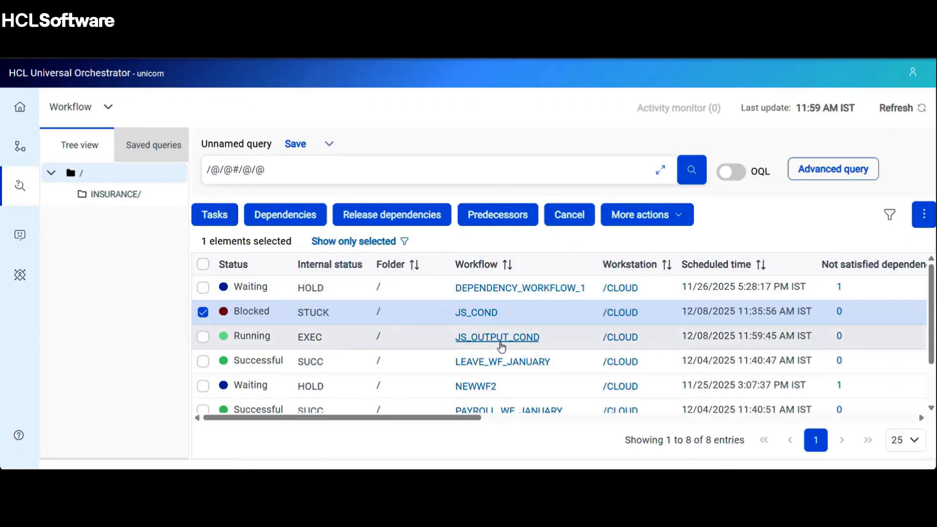
click(203, 336)
click(266, 344)
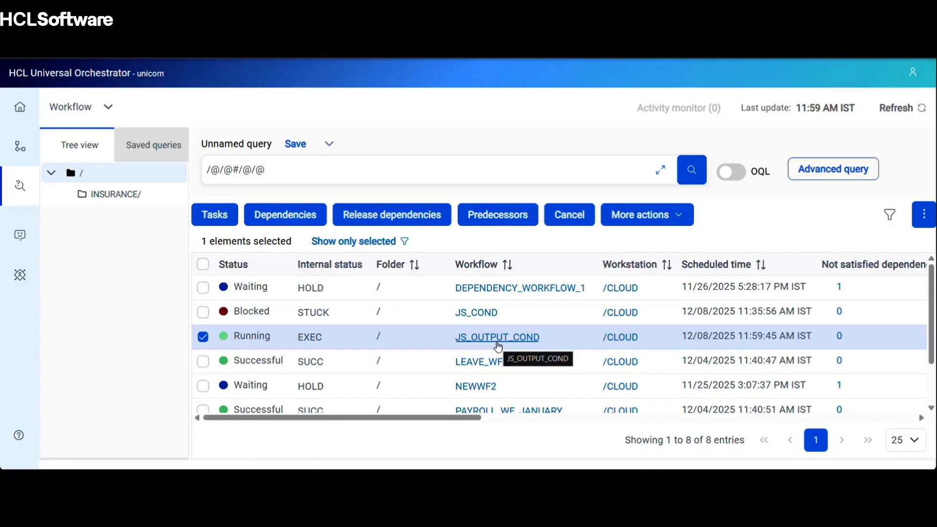
click(213, 216)
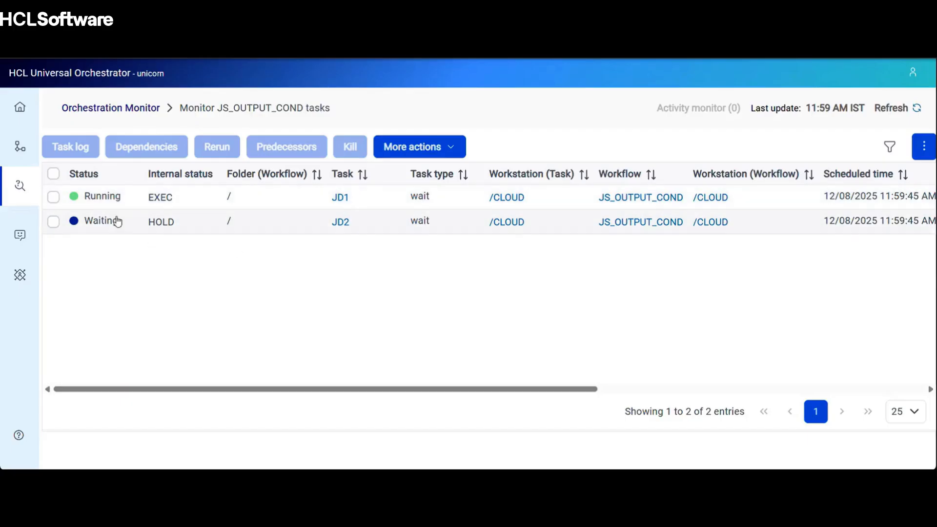
Inspect JD2's not satisfied dependencies and refresh the dependency view
drag(260, 390, 444, 410)
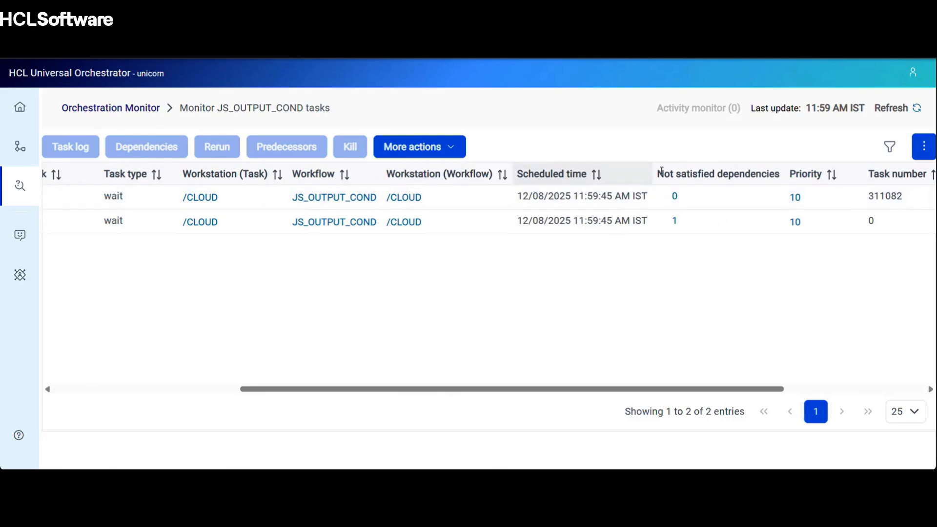
click(674, 223)
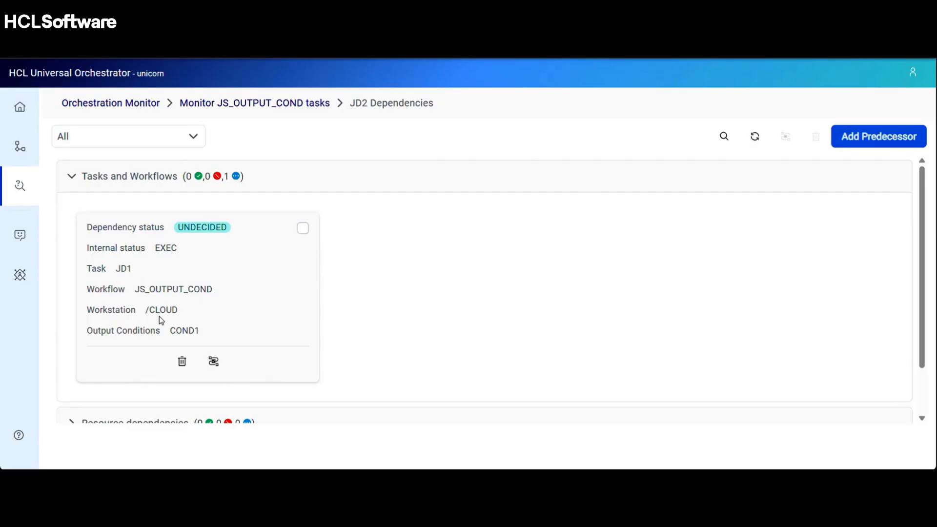
click(757, 143)
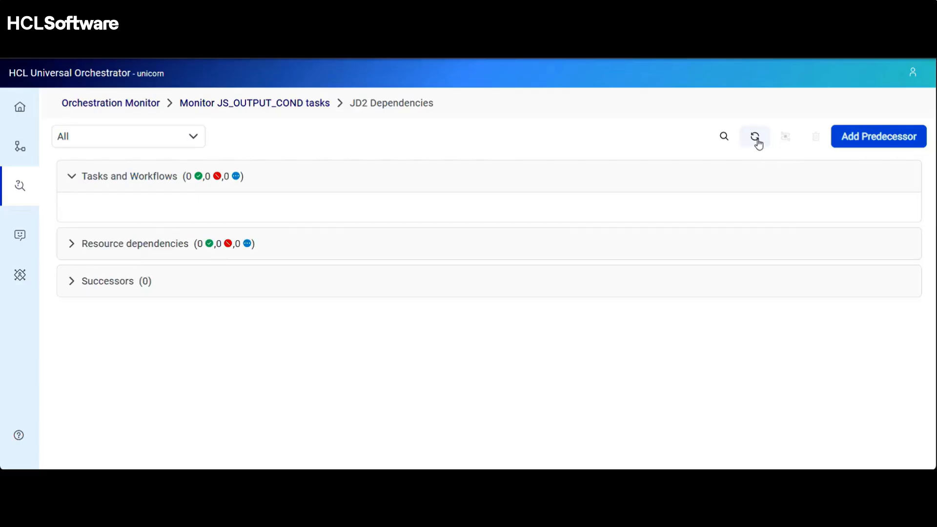
Return to the JS_OUTPUT_COND task list and open the task log of JD1
click(267, 103)
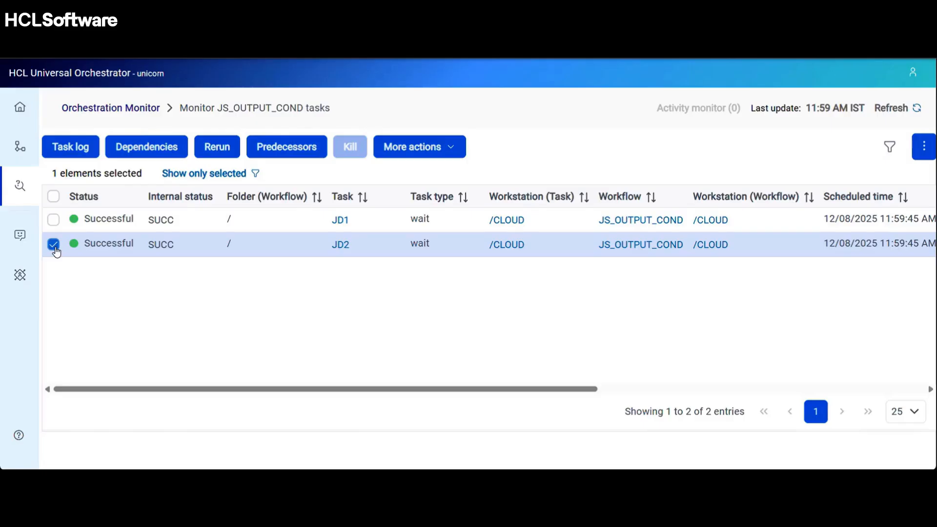
click(53, 245)
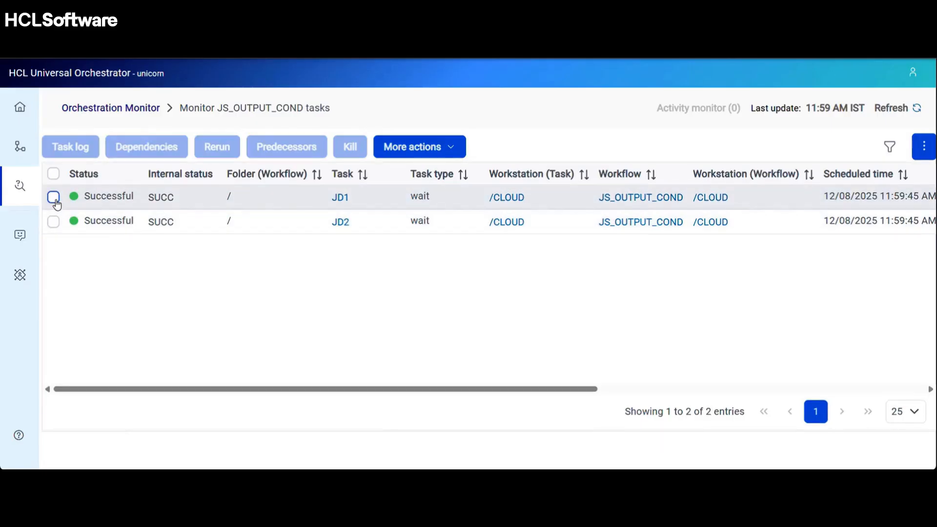
click(54, 198)
click(74, 148)
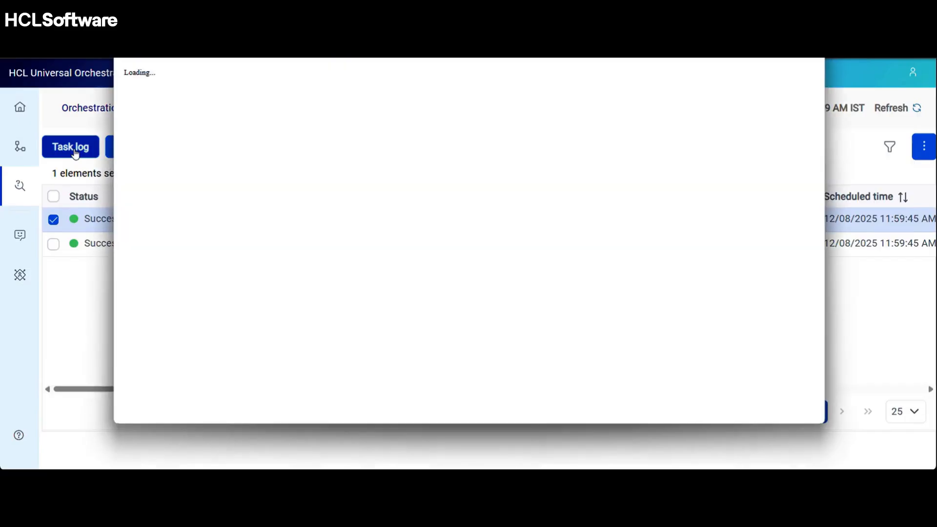